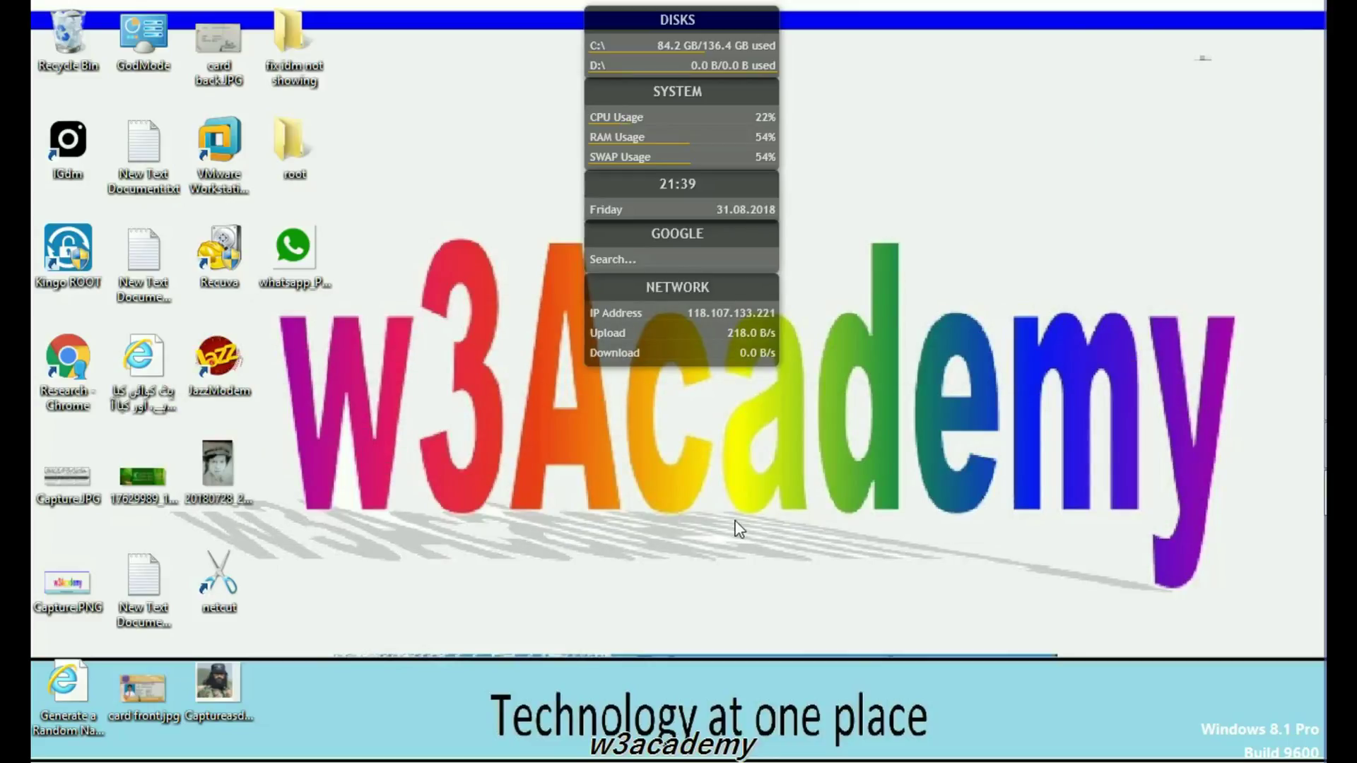
- Refresh the Windows desktop twice from its right-click menu
right_click(922, 248)
click(954, 302)
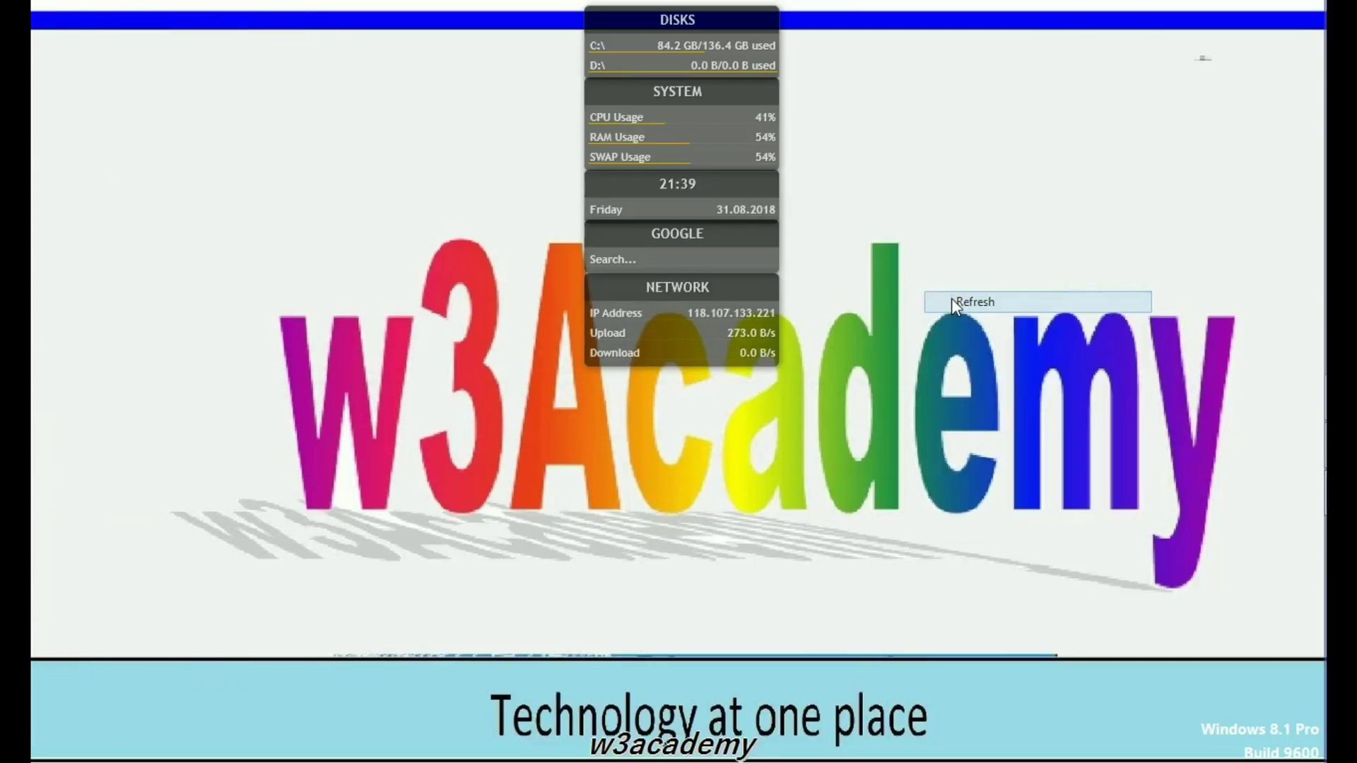
right_click(920, 246)
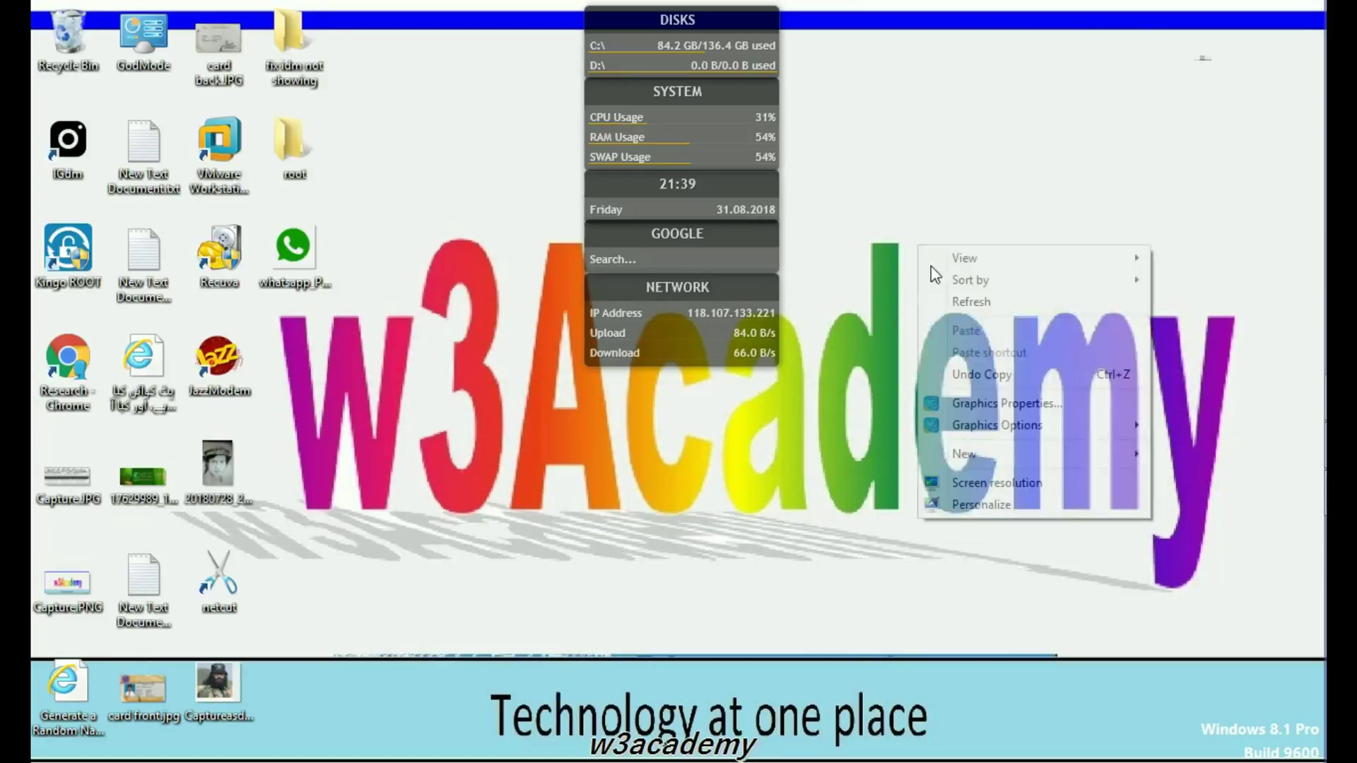
click(959, 304)
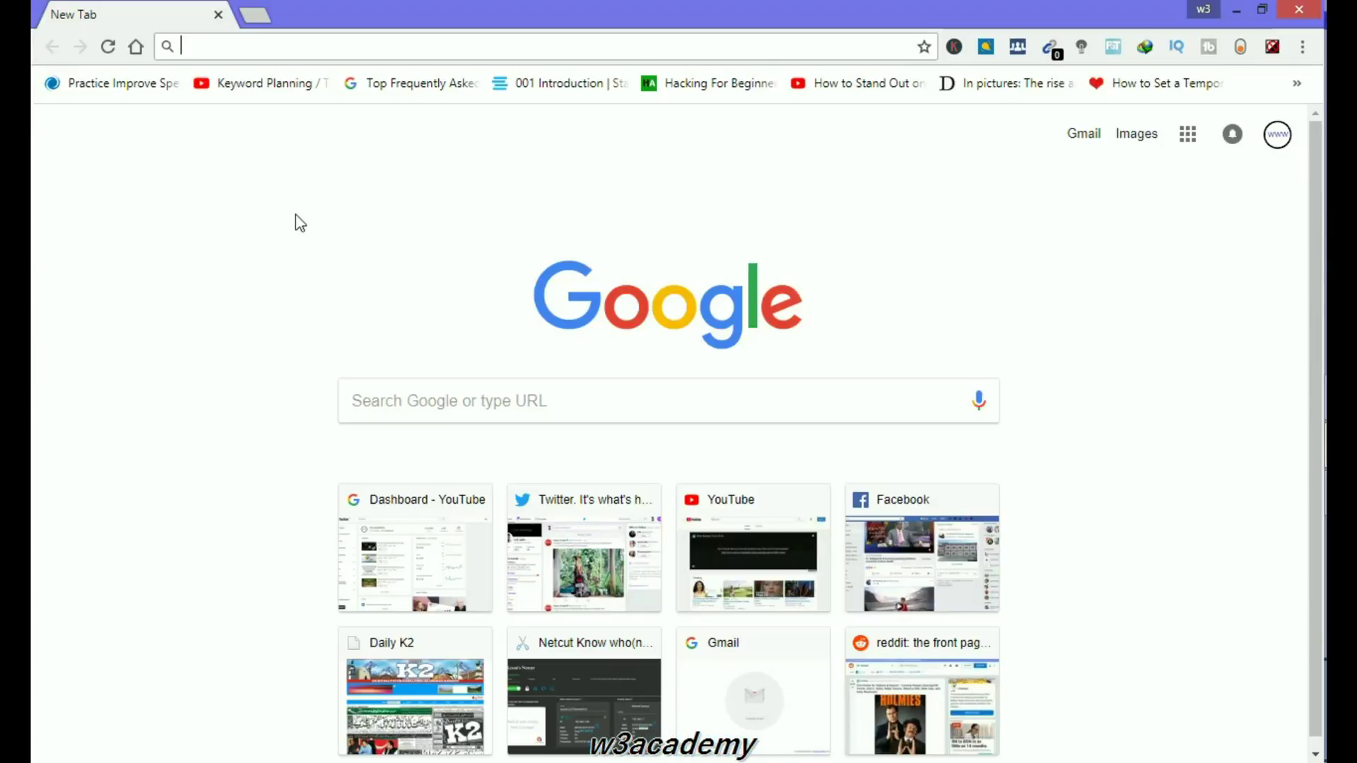
- Load the igdm.me website by typing 'ig' and choosing its address-bar suggestion
click(252, 41)
text(i)
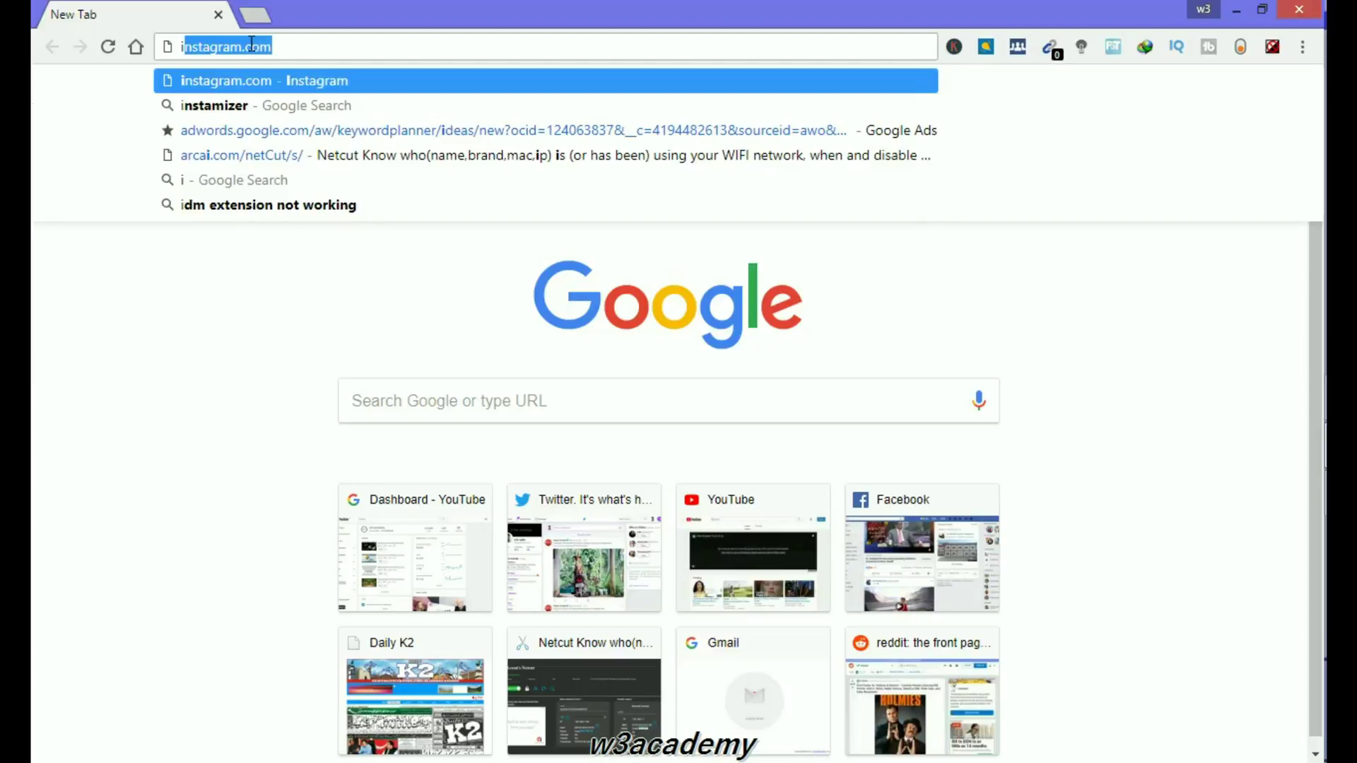
text(g)
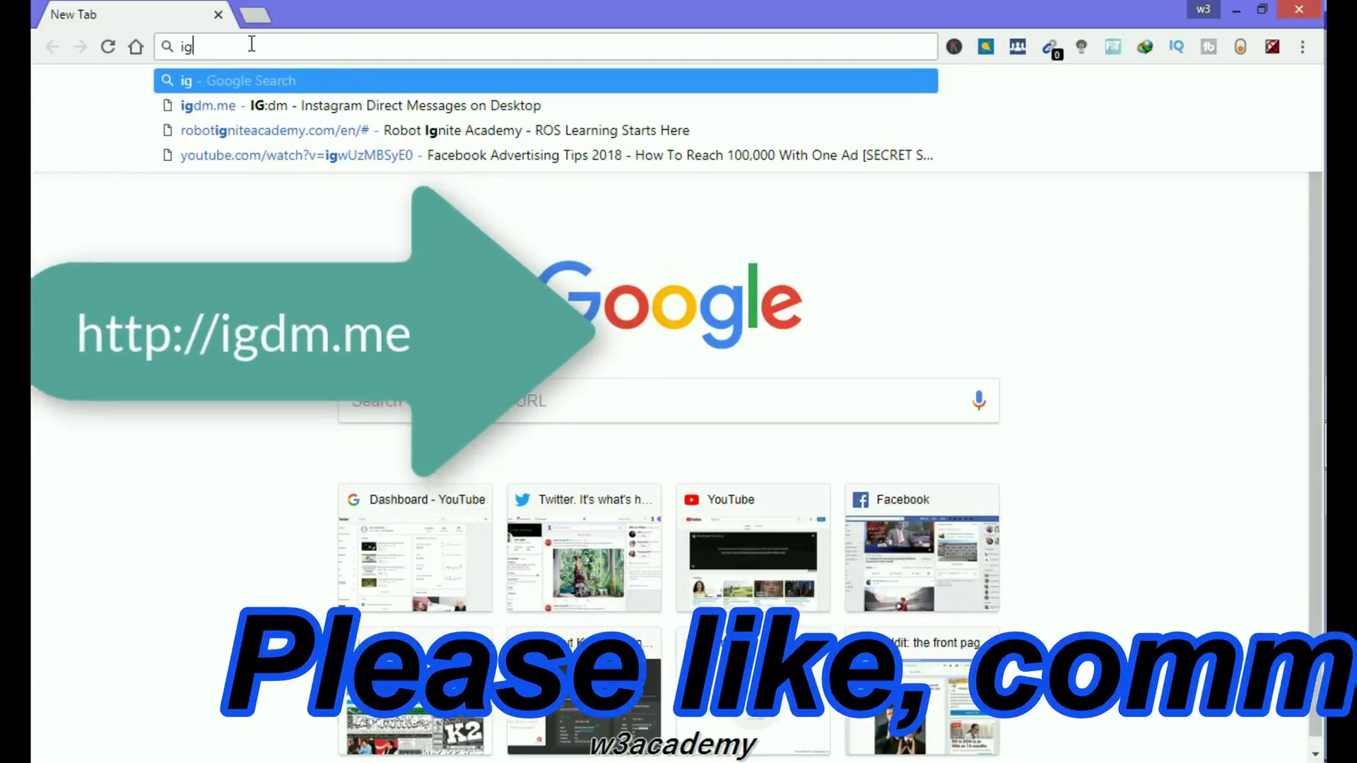
key(Down)
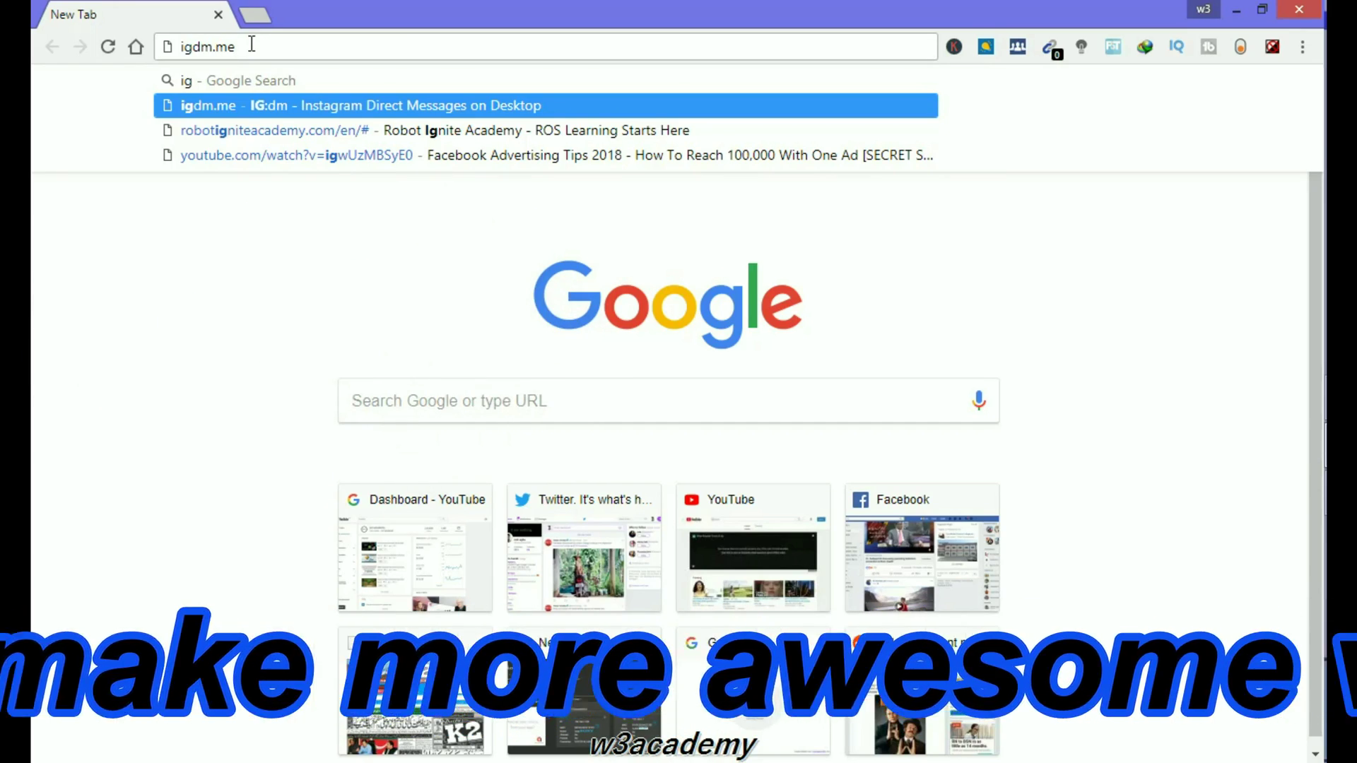
key(Return)
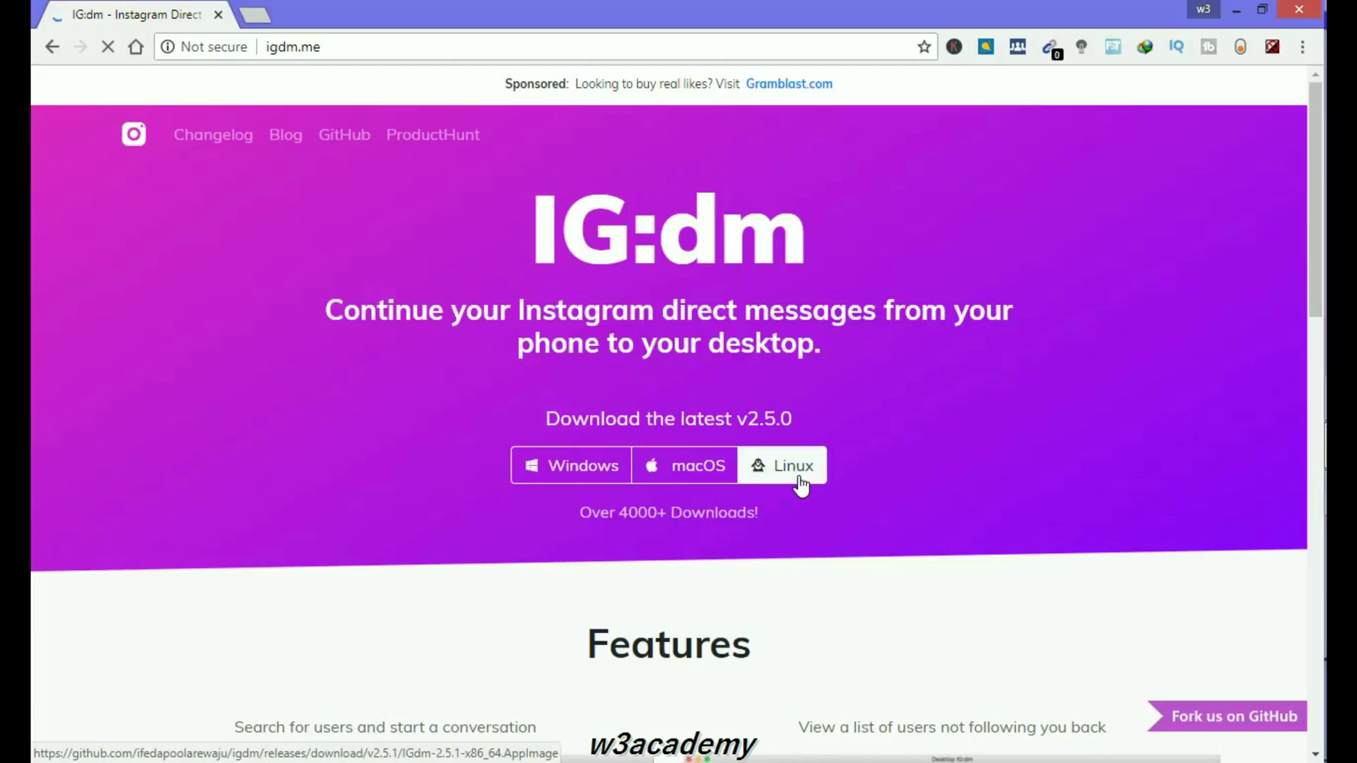
- Start downloading the Windows installer IGdm-Setup-2.5.1_2.exe, then minimize Chrome
click(565, 473)
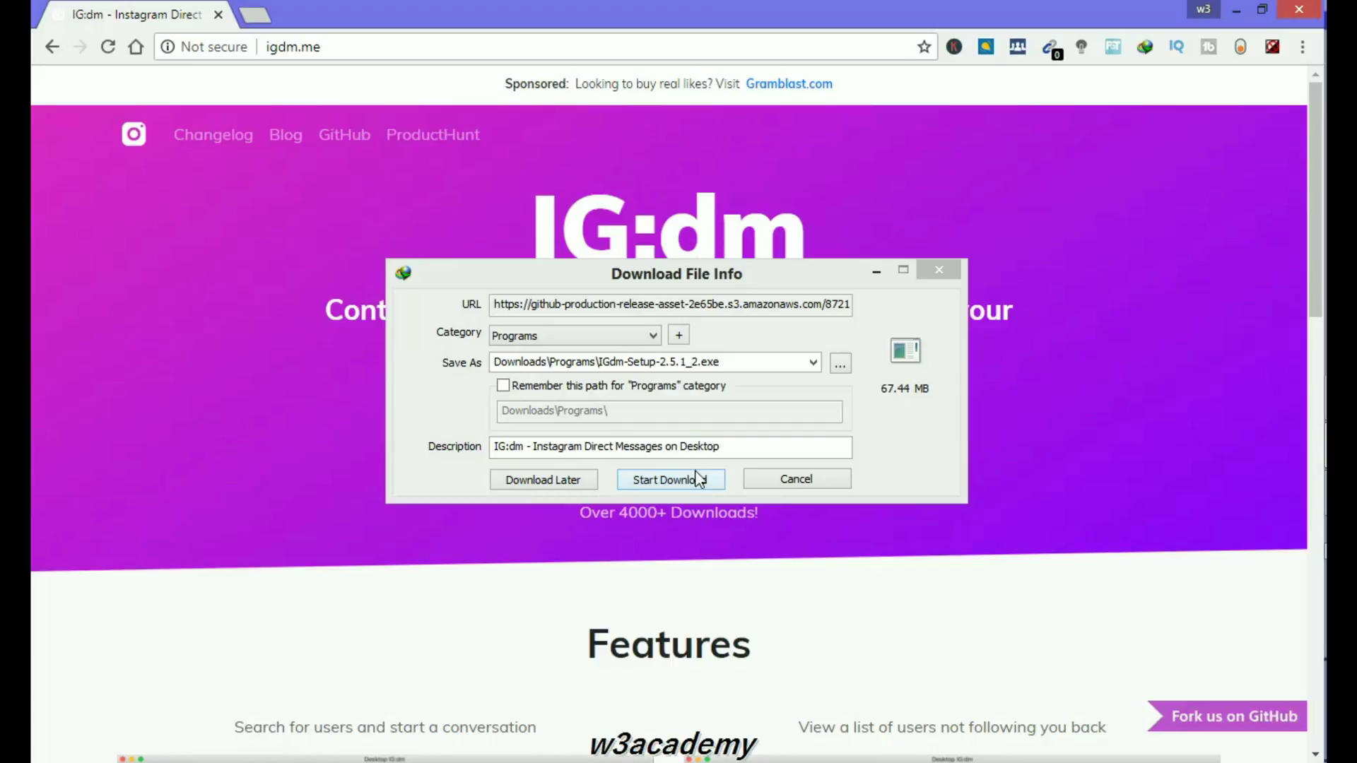
click(804, 482)
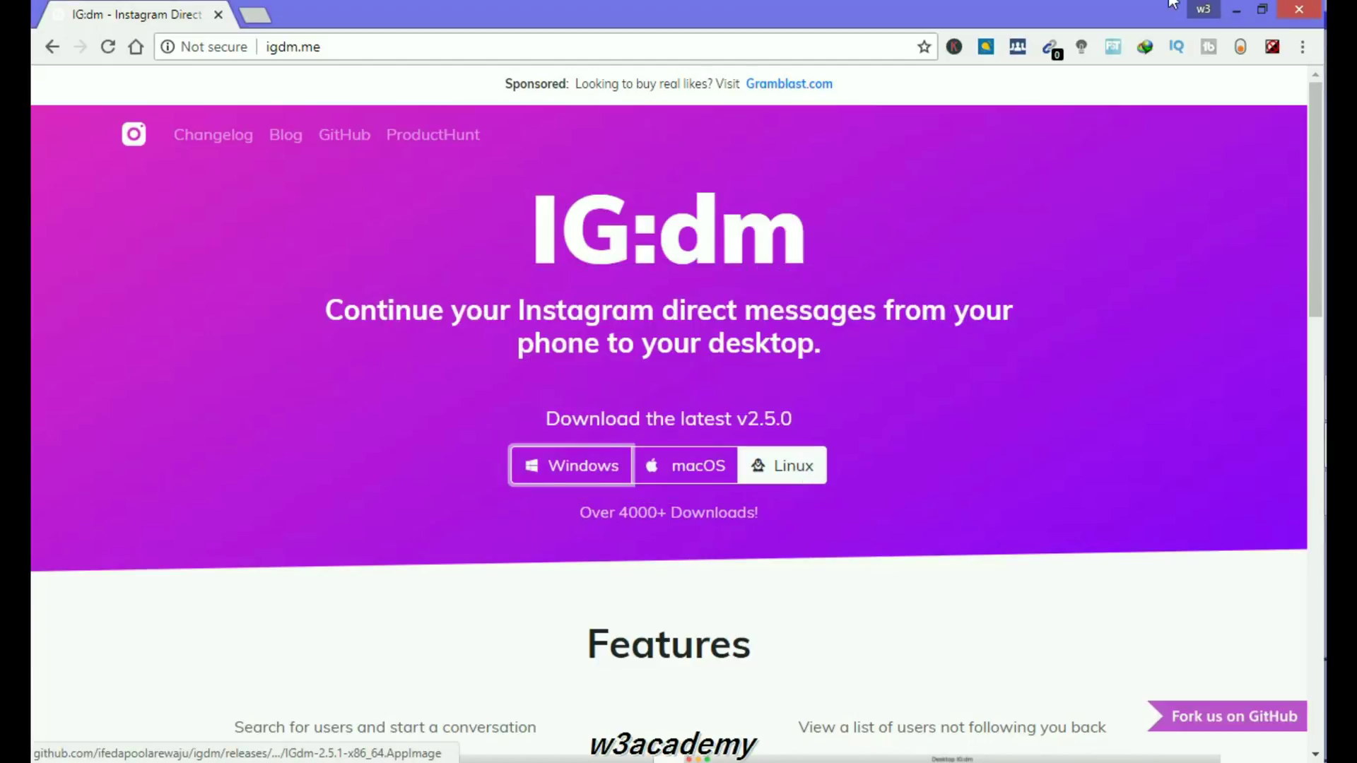
click(1239, 10)
- Refresh the desktop and launch IG:dm from its IGdm desktop shortcut
right_click(1010, 44)
click(1049, 110)
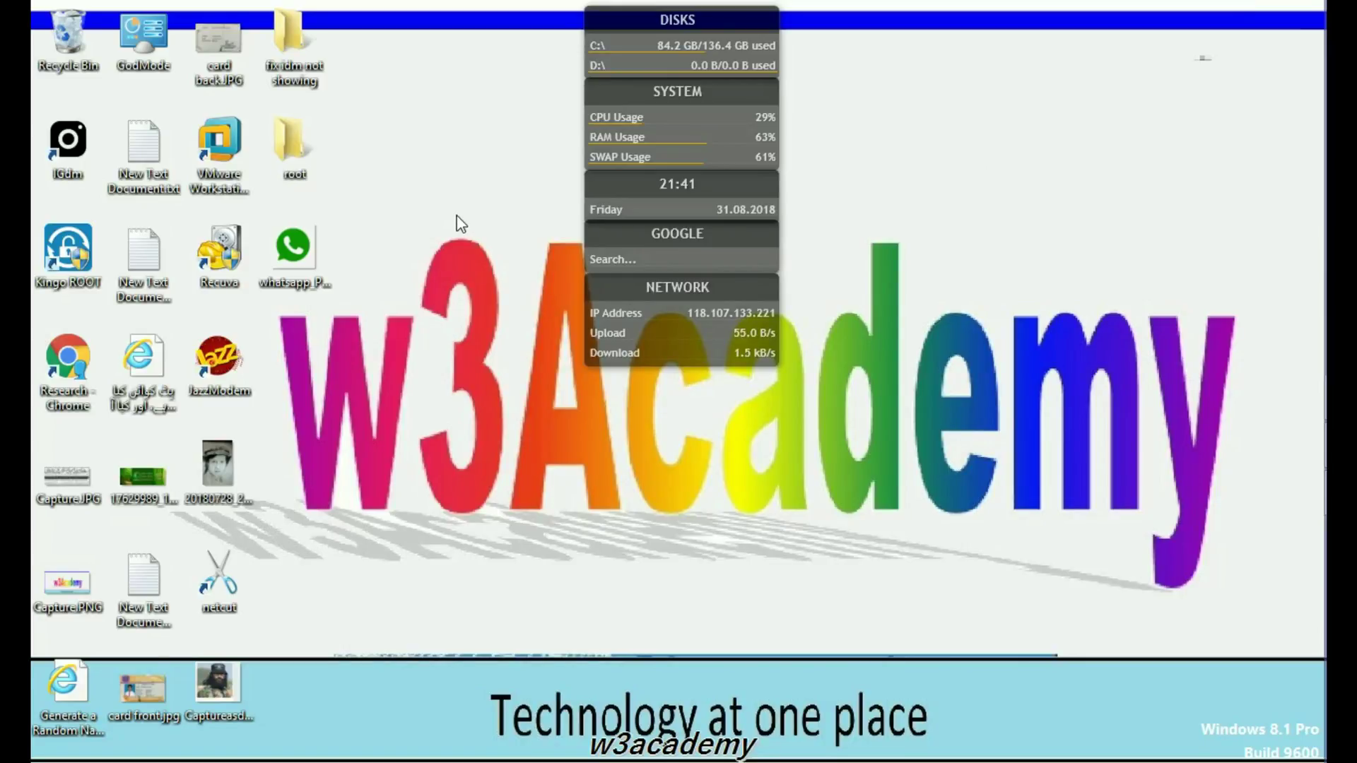
click(89, 164)
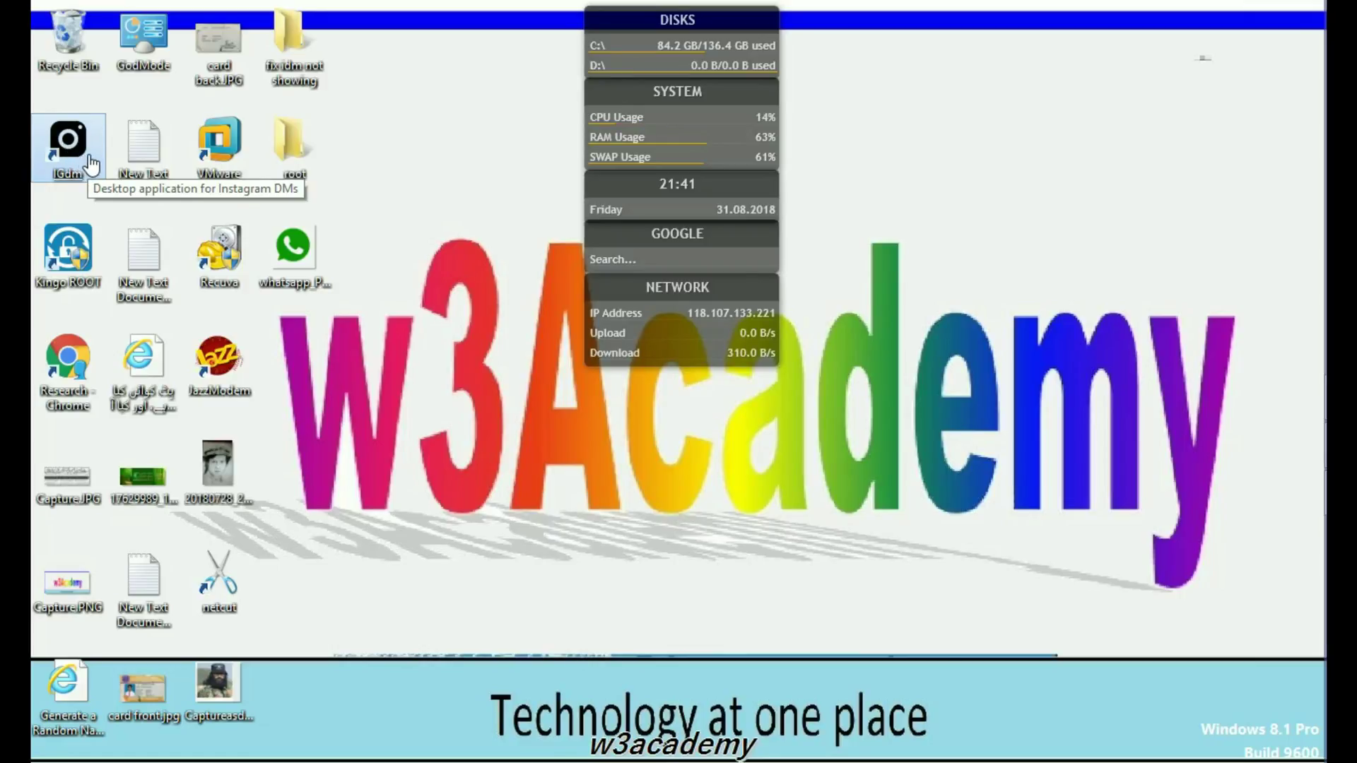
double_click(90, 163)
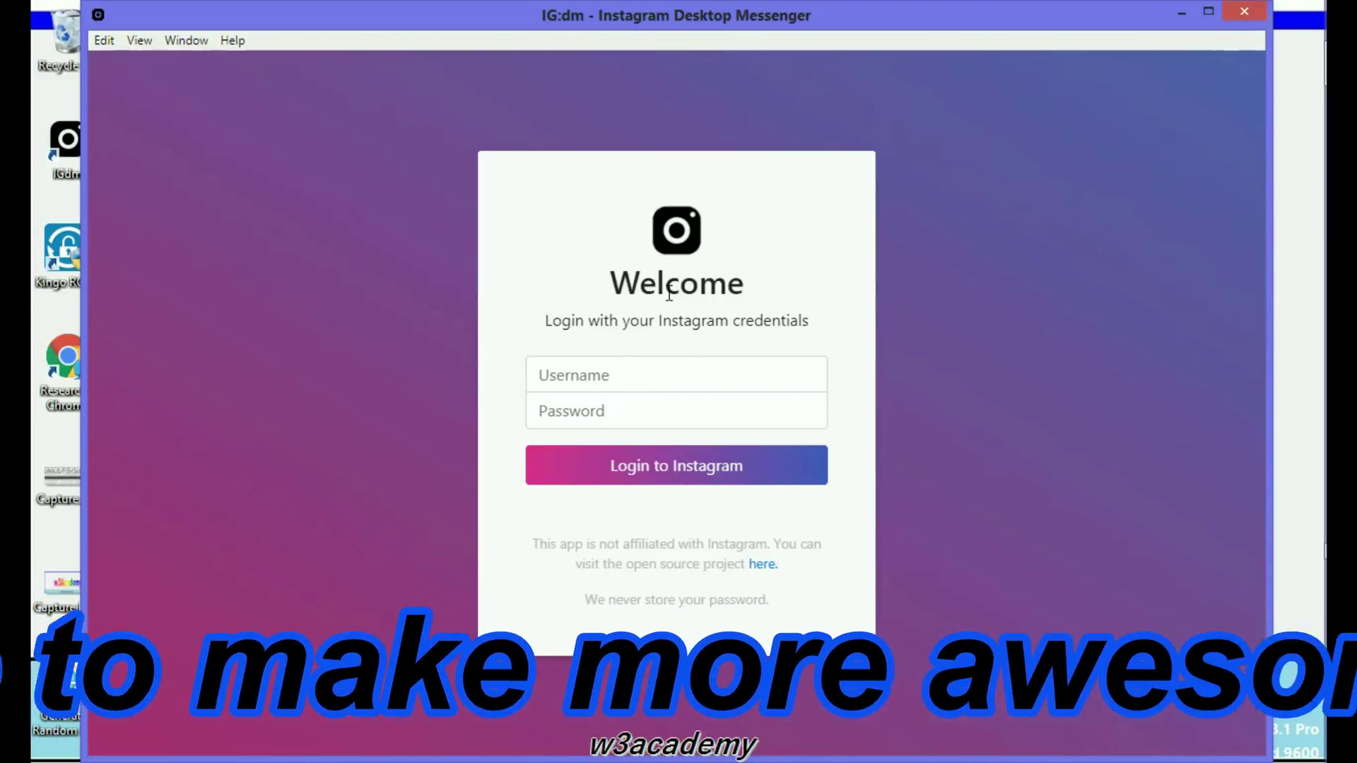
- Enter the Instagram username and account password and submit the login
click(634, 376)
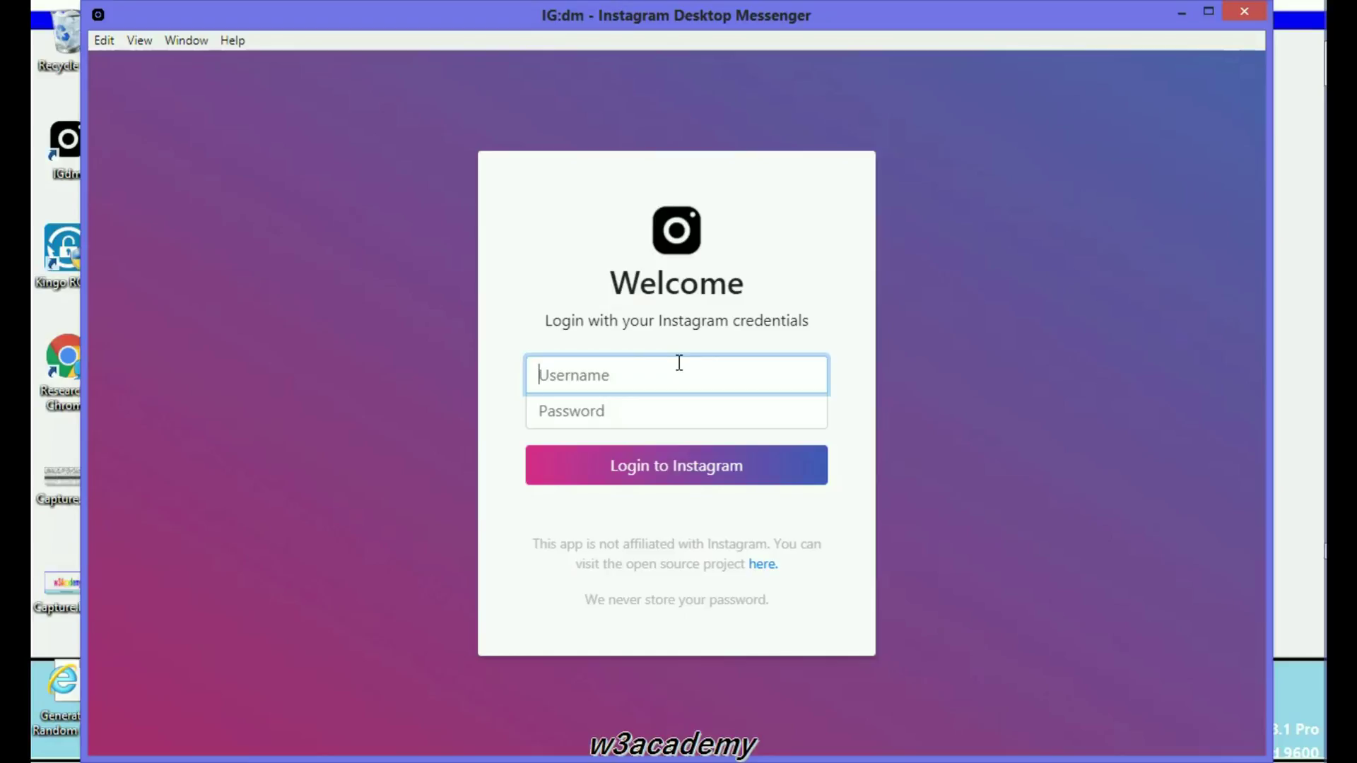
text(w3acade)
text(my)
text(y)
click(606, 412)
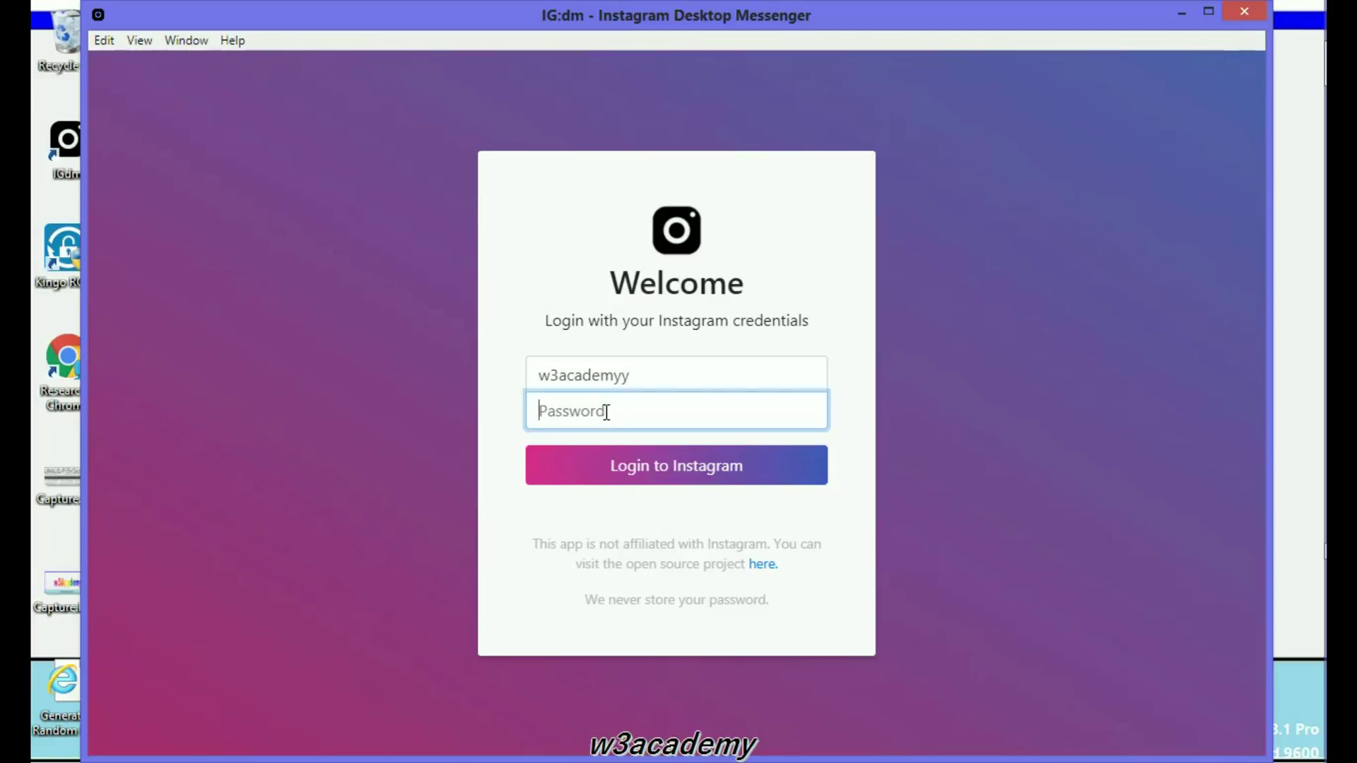
text(••••••)
text(••••)
click(660, 483)
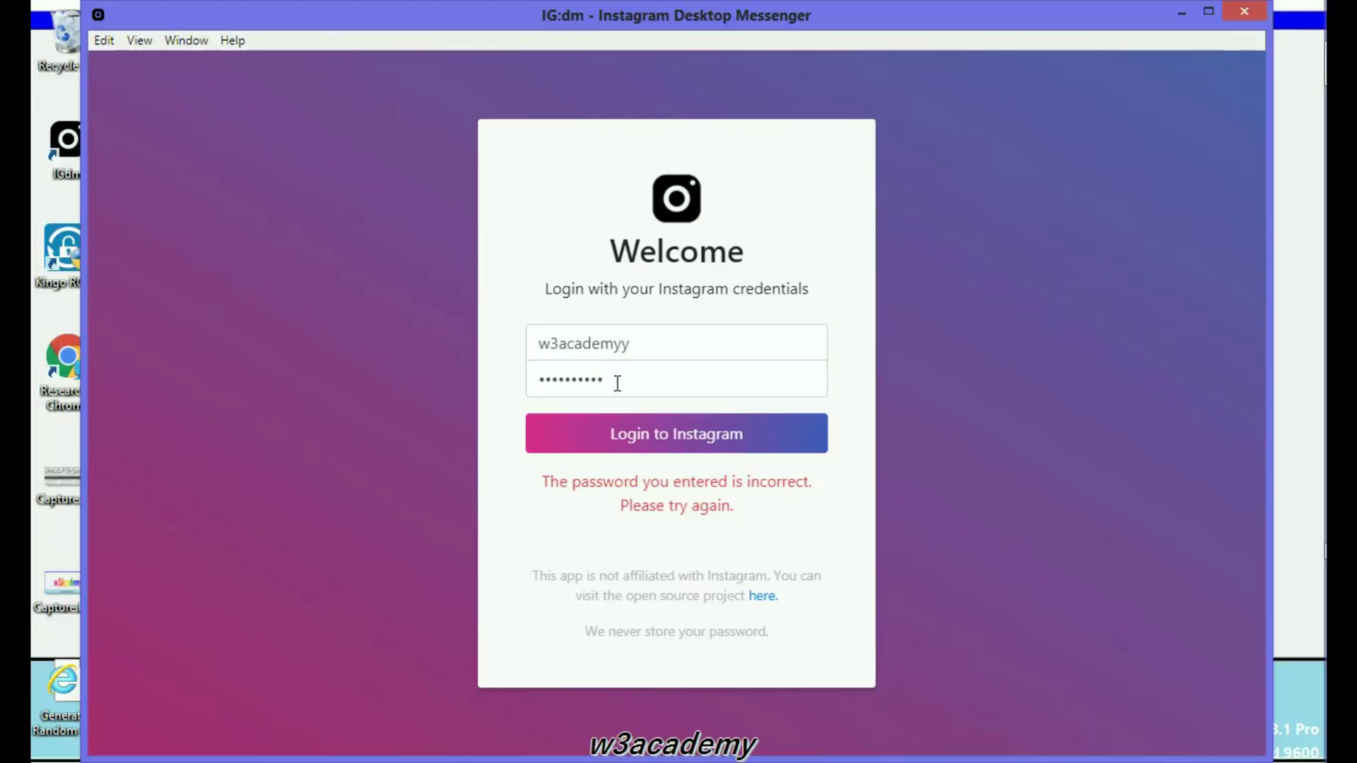
- Replace the rejected password with the correct one and log in again
key(shift+Tab)
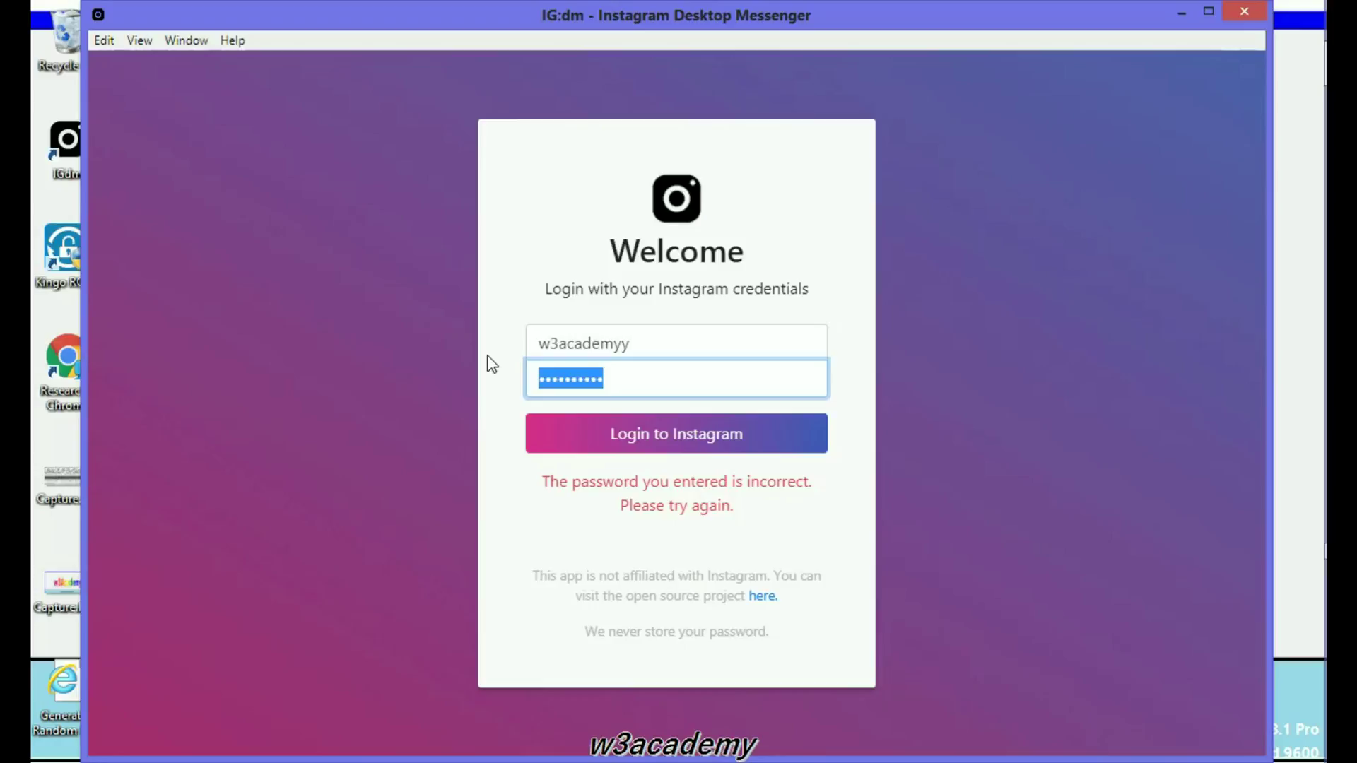
text(******)
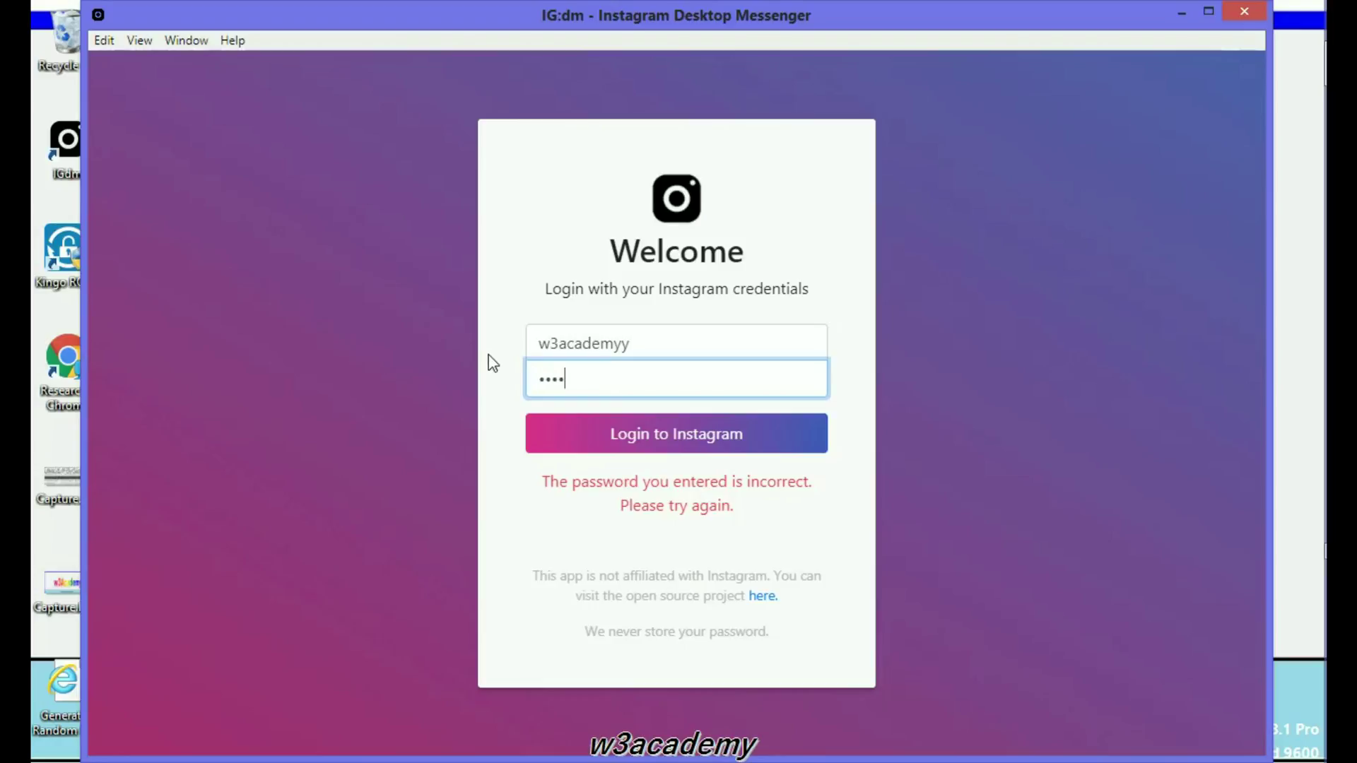
text(*****)
click(645, 447)
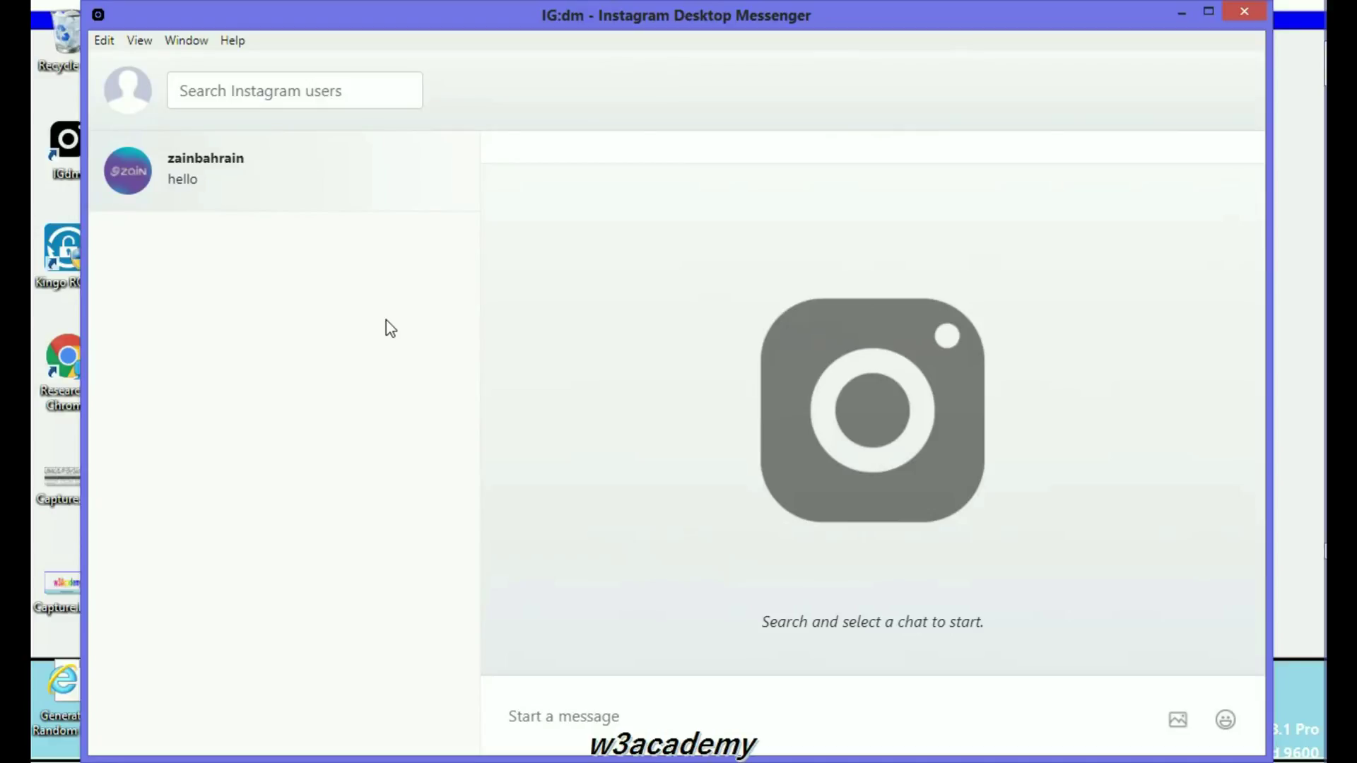
- Send 'hello' in the conversation listed in the chat inbox
click(303, 178)
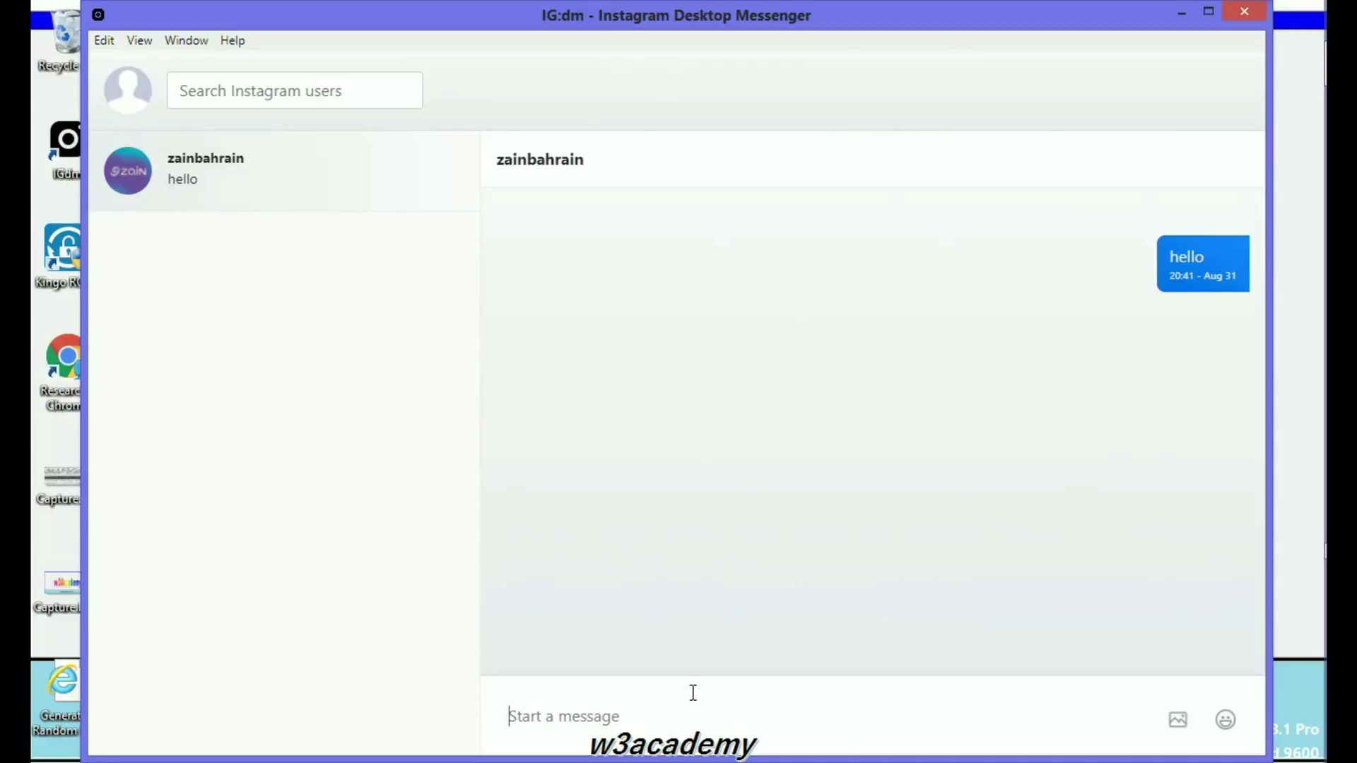
text(hello)
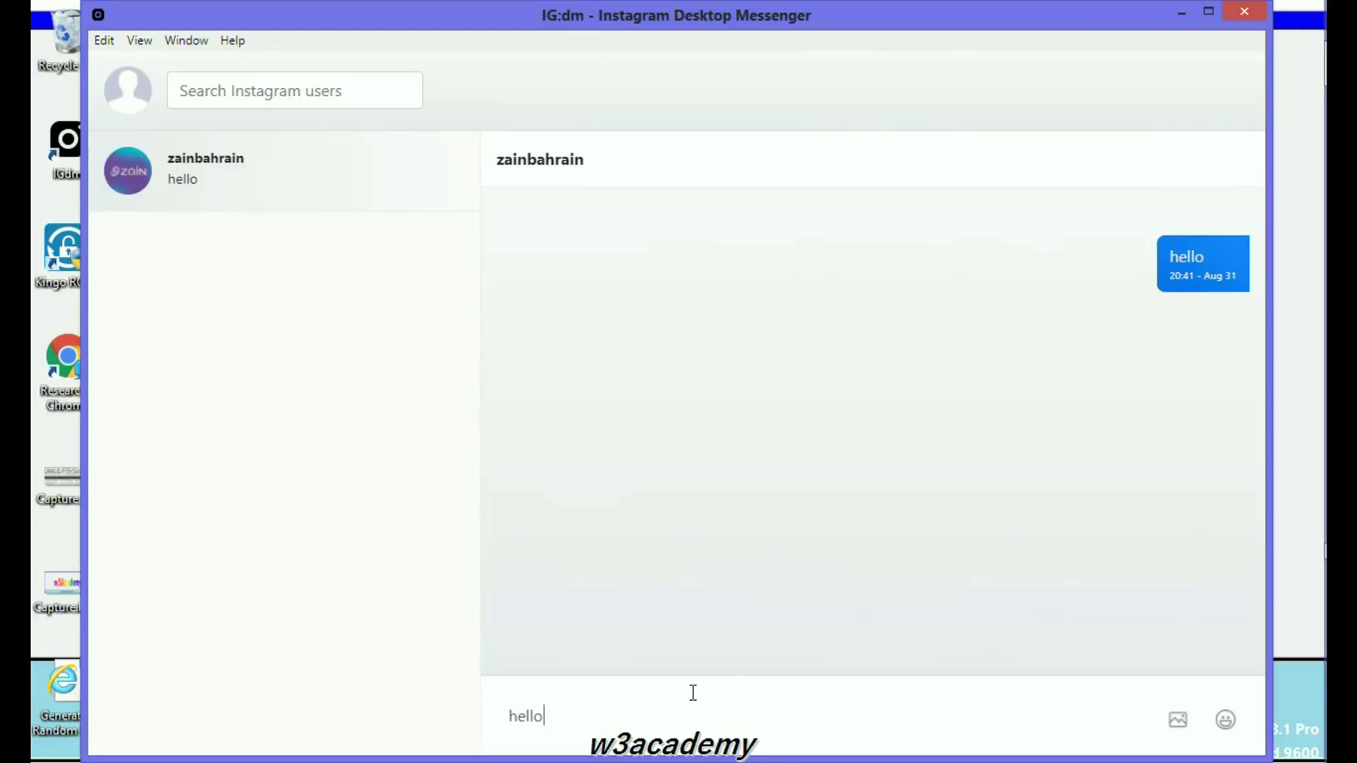
key(Return)
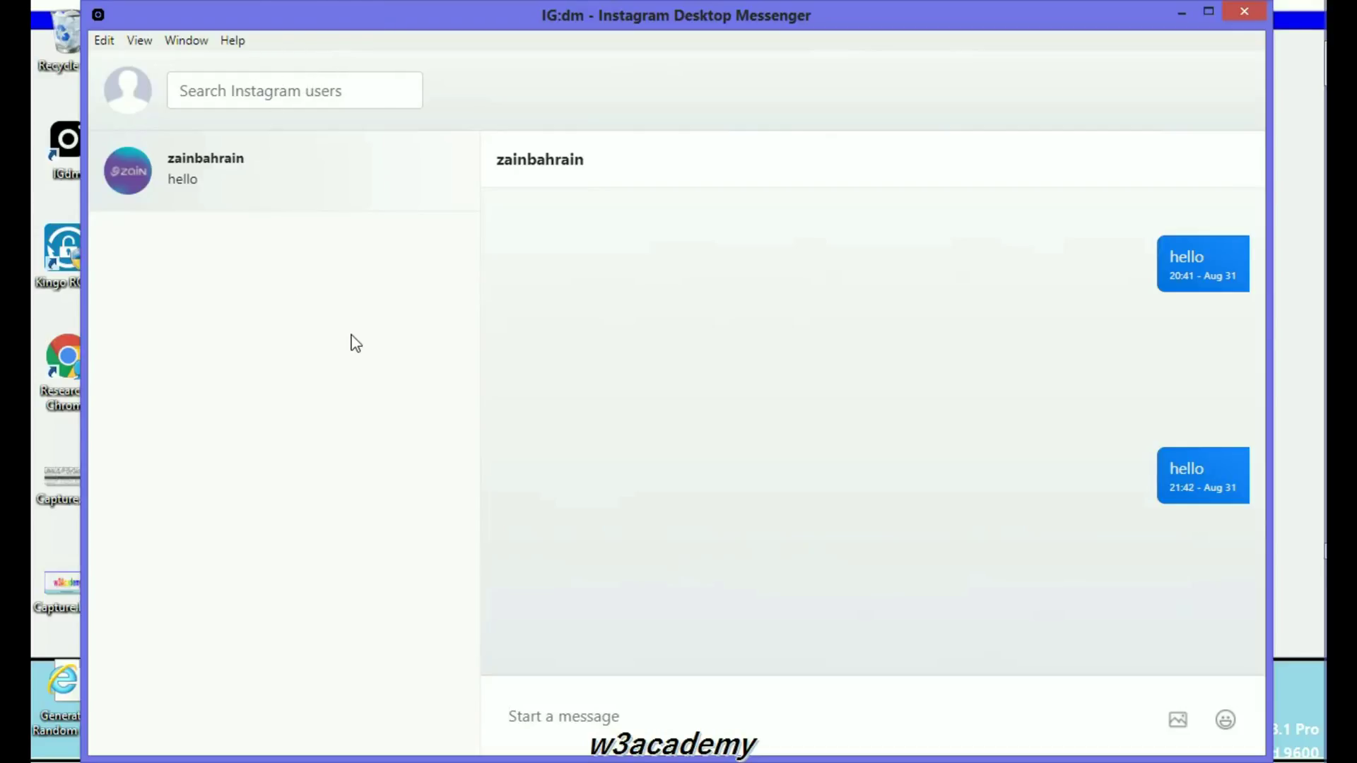
- Select the Search Instagram users box, then minimize the IG:dm window
click(299, 98)
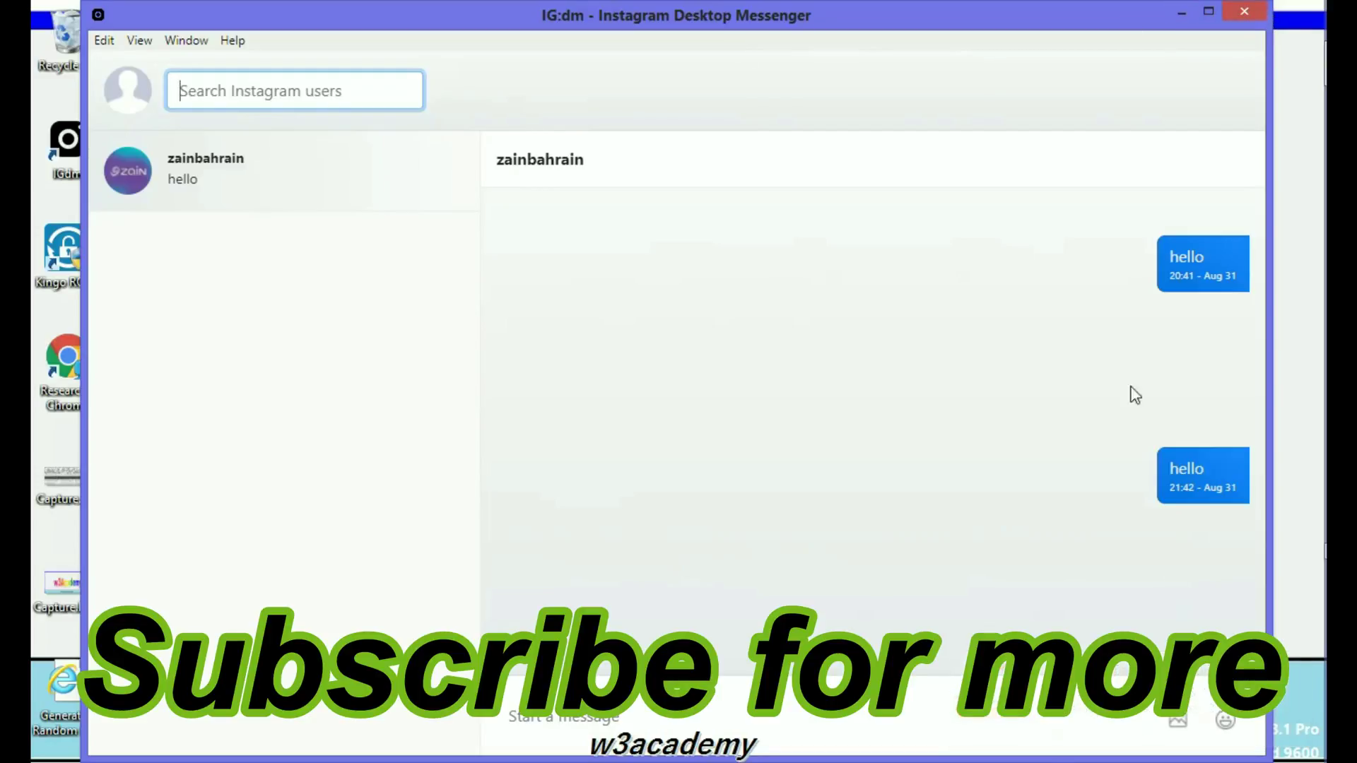
click(1181, 14)
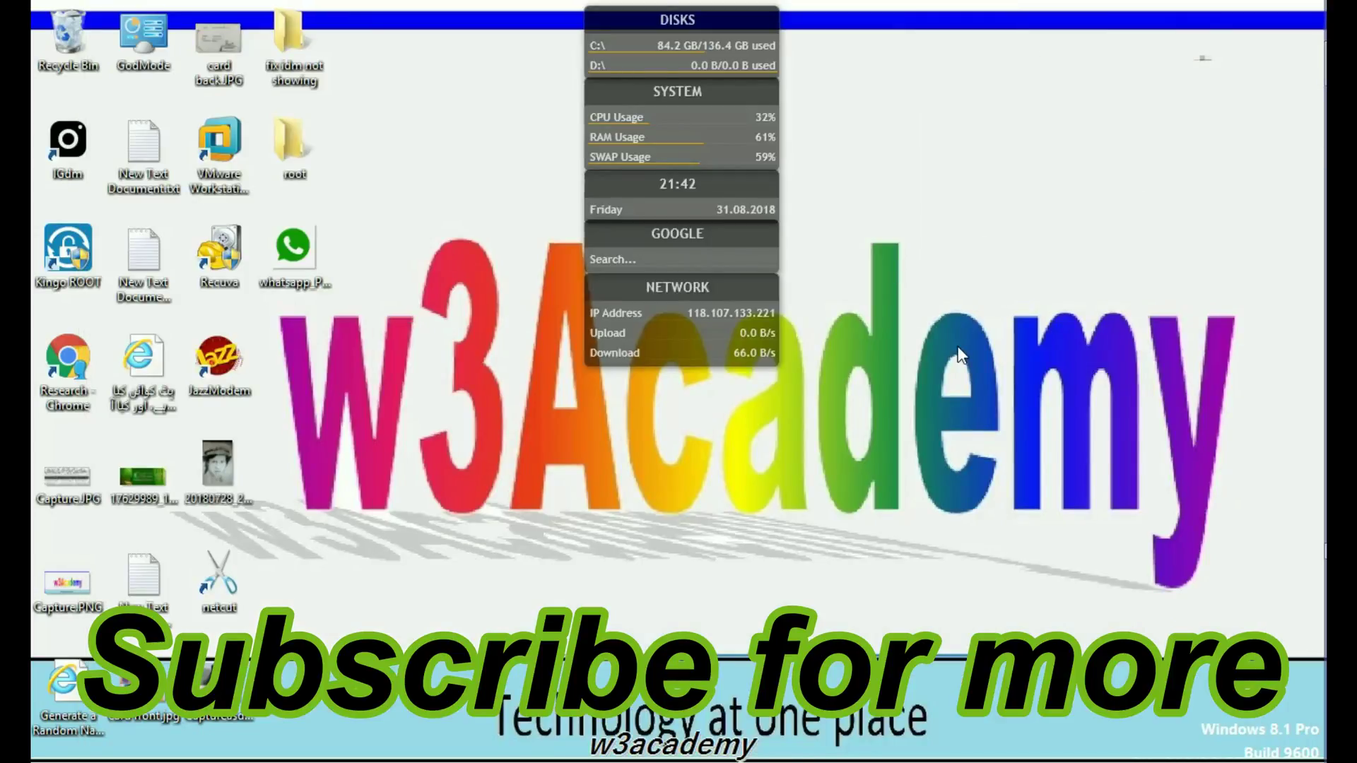